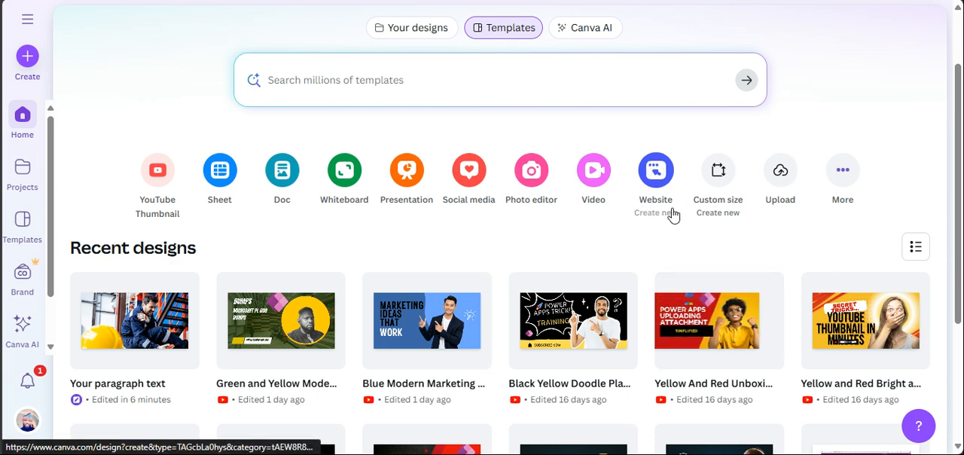
Create a new custom-size design of 1280 × 720 px.
{"action": "left_click", "coordinate": [726, 202]}
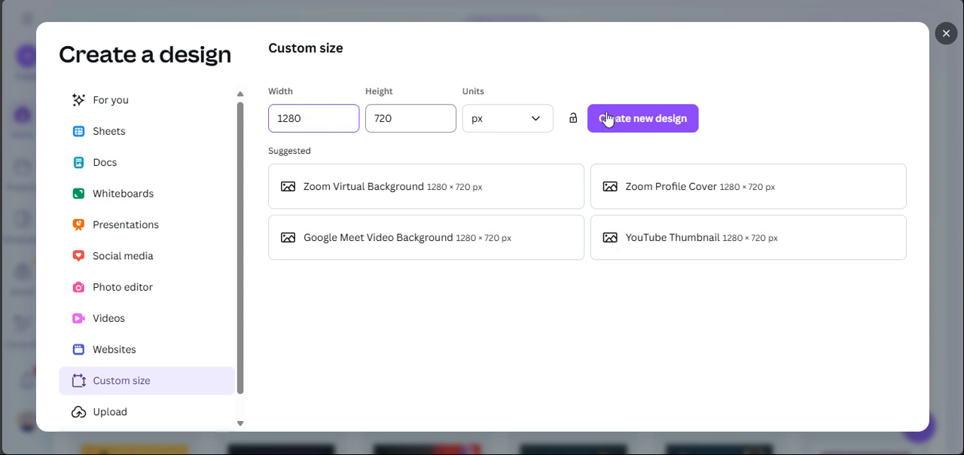
{"action": "left_click", "coordinate": [640, 123]}
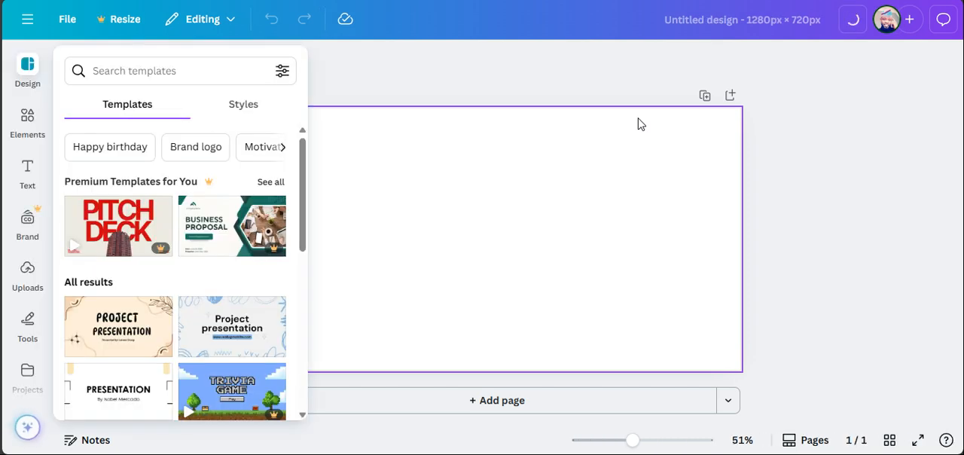
Place the uploaded photo of the injured worker and stretch it over the whole canvas, extending it past the right edge.
{"action": "left_click", "coordinate": [28, 271]}
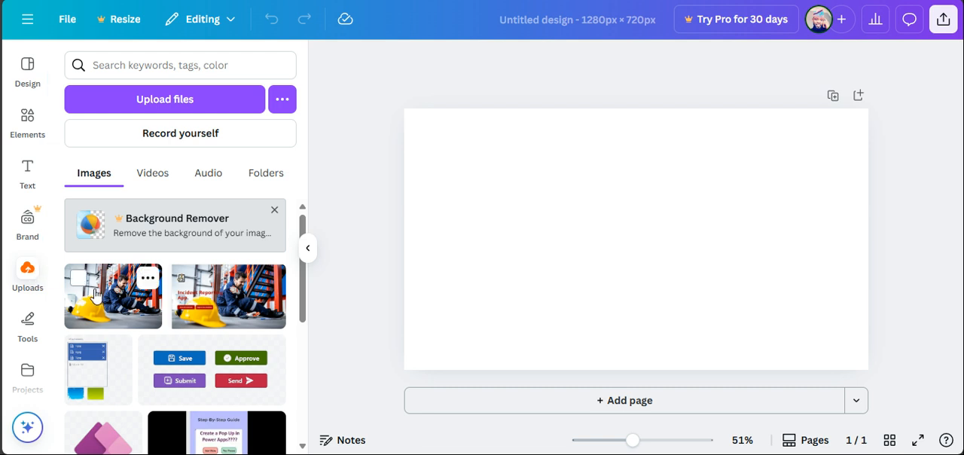
{"action": "left_click", "coordinate": [104, 311]}
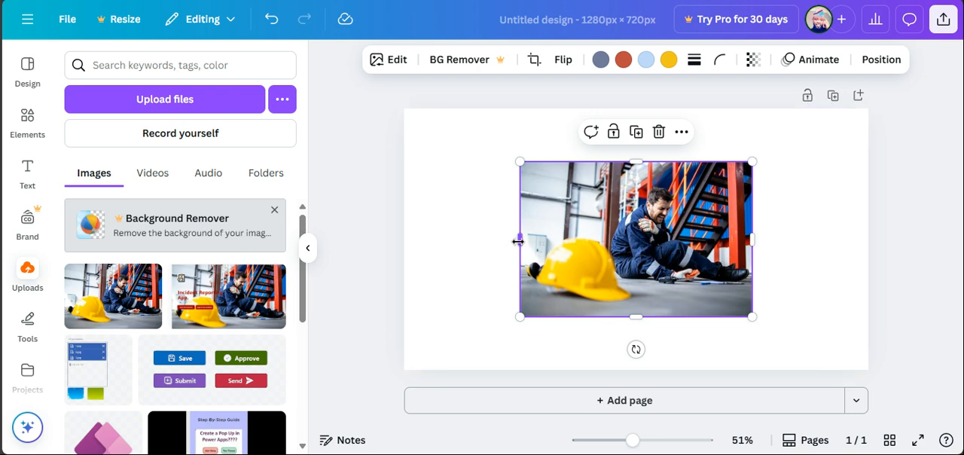
{"action": "left_click_drag", "start_coordinate": [518, 240], "coordinate": [404, 240]}
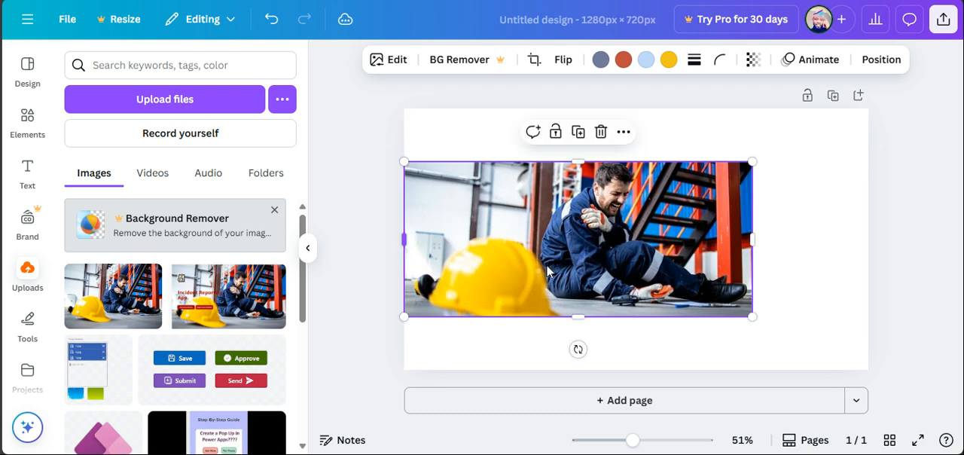
{"action": "left_click_drag", "start_coordinate": [580, 317], "coordinate": [578, 374]}
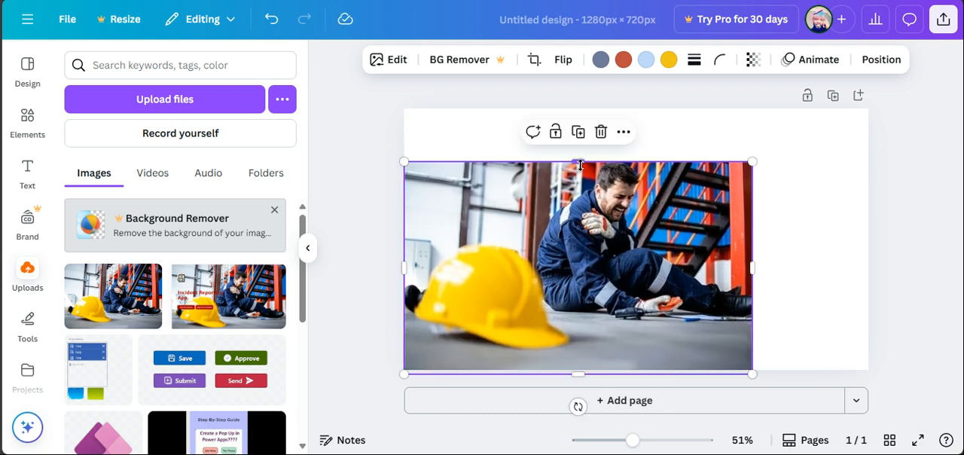
{"action": "left_click_drag", "start_coordinate": [568, 143], "coordinate": [571, 91]}
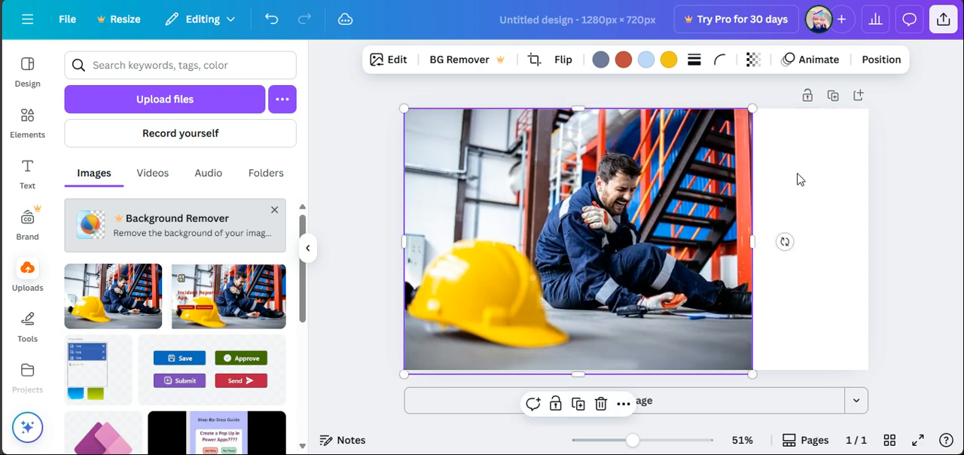
{"action": "left_click_drag", "start_coordinate": [755, 238], "coordinate": [867, 236]}
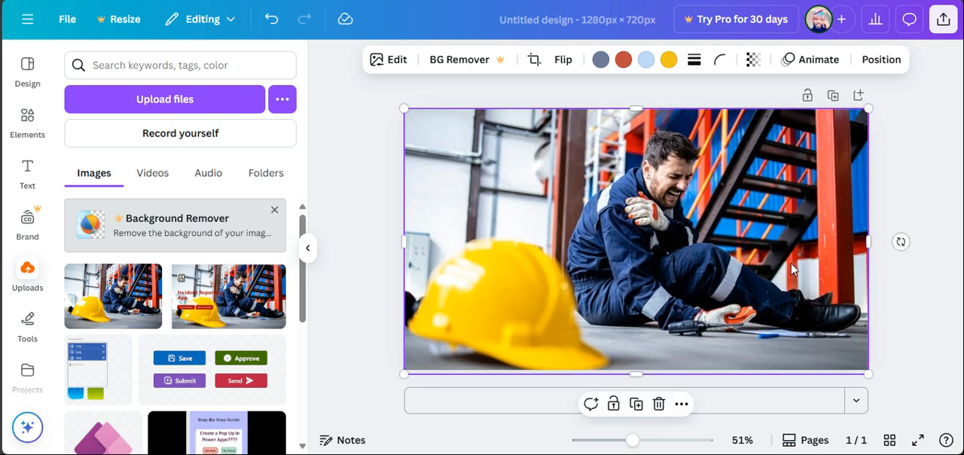
{"action": "left_click_drag", "start_coordinate": [870, 242], "coordinate": [961, 242]}
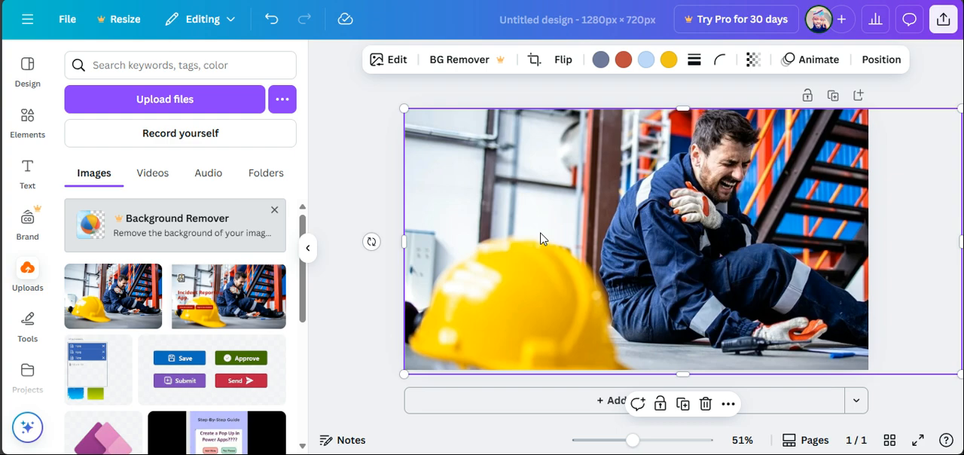
Add a heading over the photo with the text "power apps".
{"action": "left_click", "coordinate": [27, 170]}
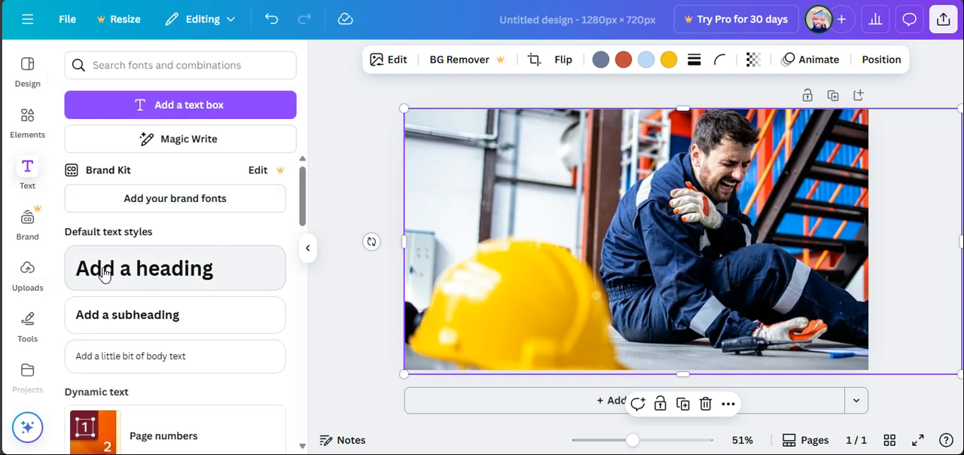
{"action": "left_click", "coordinate": [104, 272]}
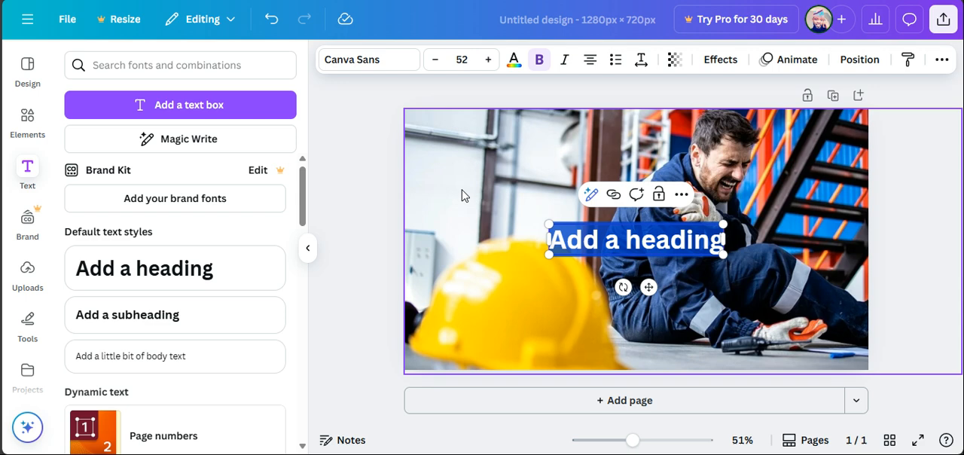
{"action": "key", "text": "BackSpace"}
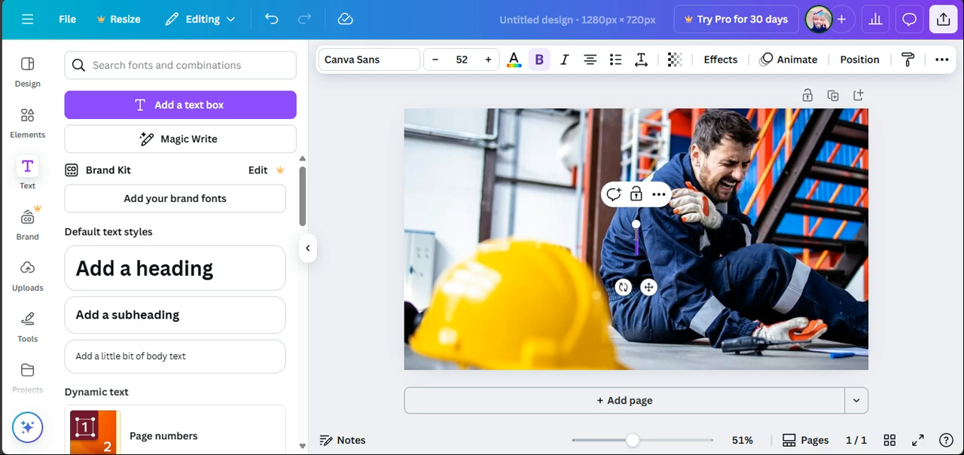
{"action": "type", "text": "po"}
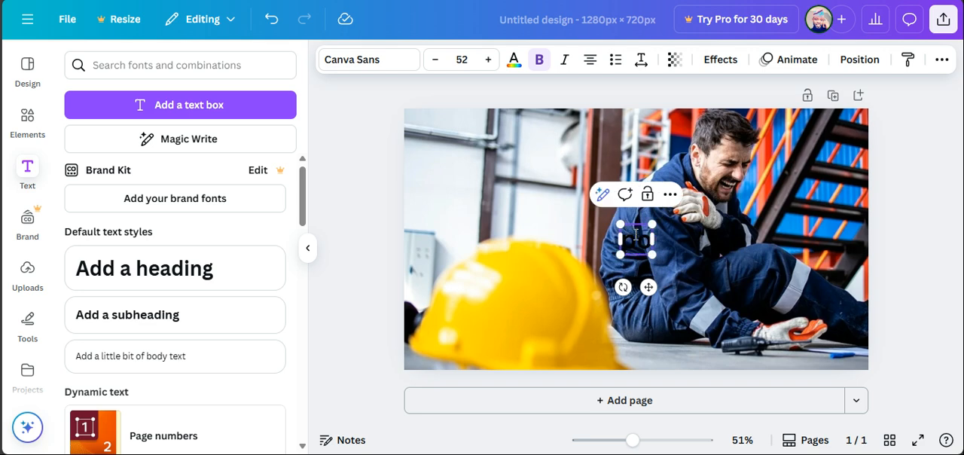
{"action": "type", "text": "wer apps"}
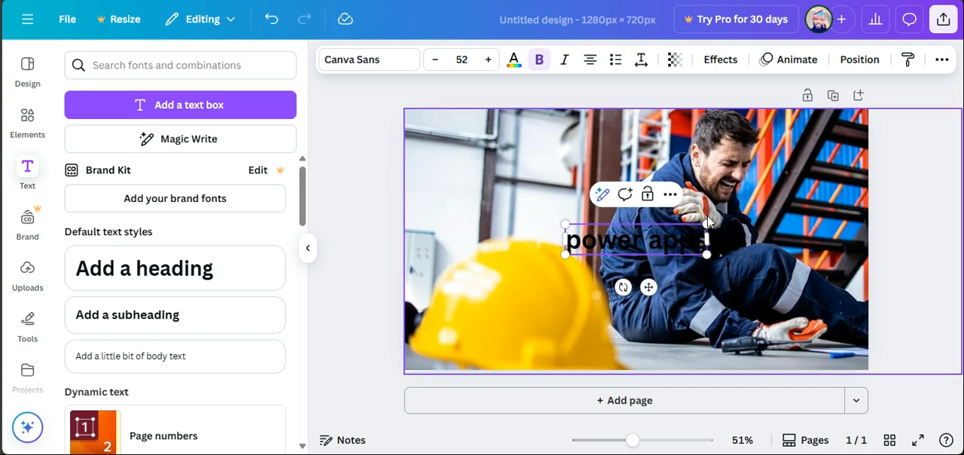
Recolor the whole heading text with the photo's red, #be4b3f.
{"action": "left_click", "coordinate": [515, 63]}
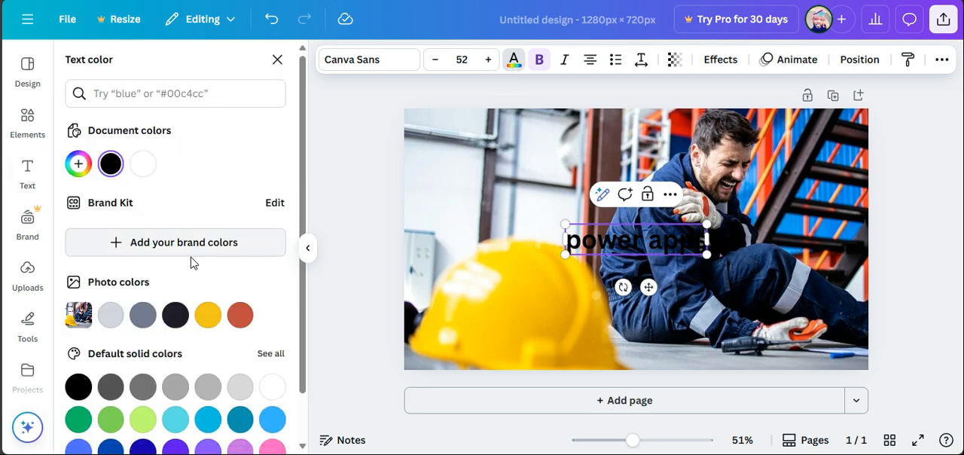
{"action": "left_click", "coordinate": [241, 316]}
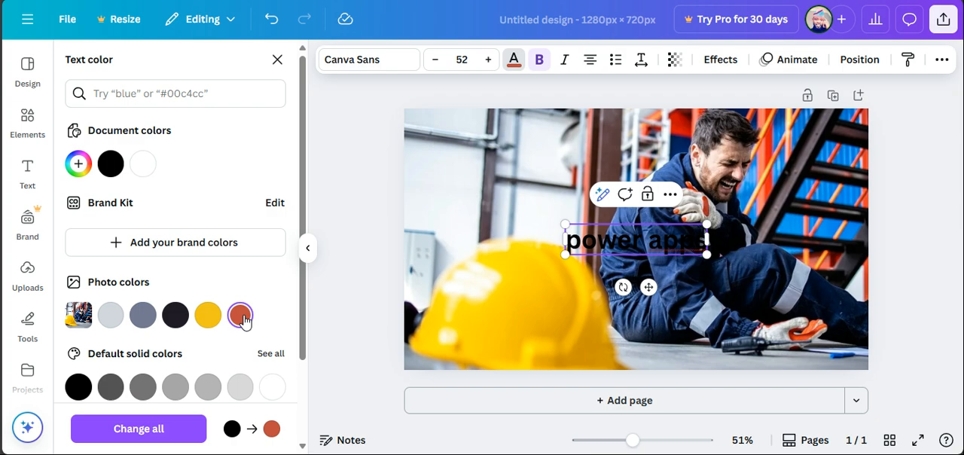
{"action": "left_click", "coordinate": [208, 316]}
{"action": "left_click", "coordinate": [623, 248]}
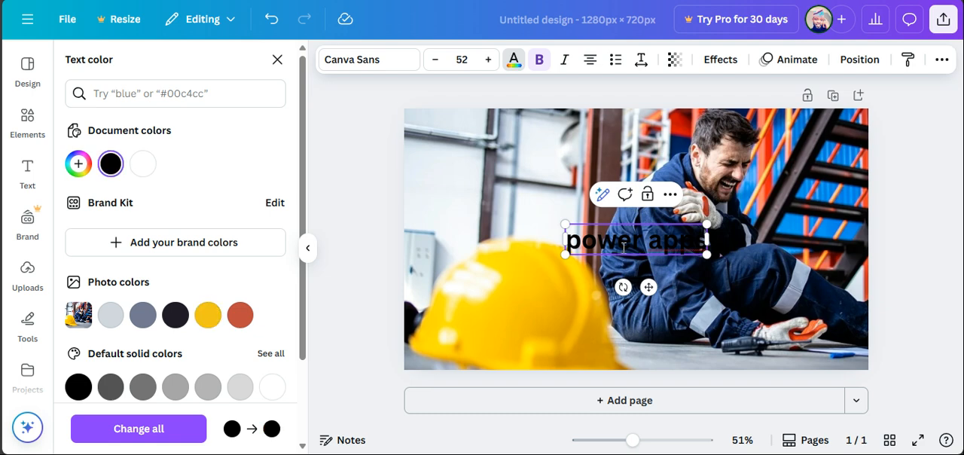
{"action": "key", "text": "ctrl+a"}
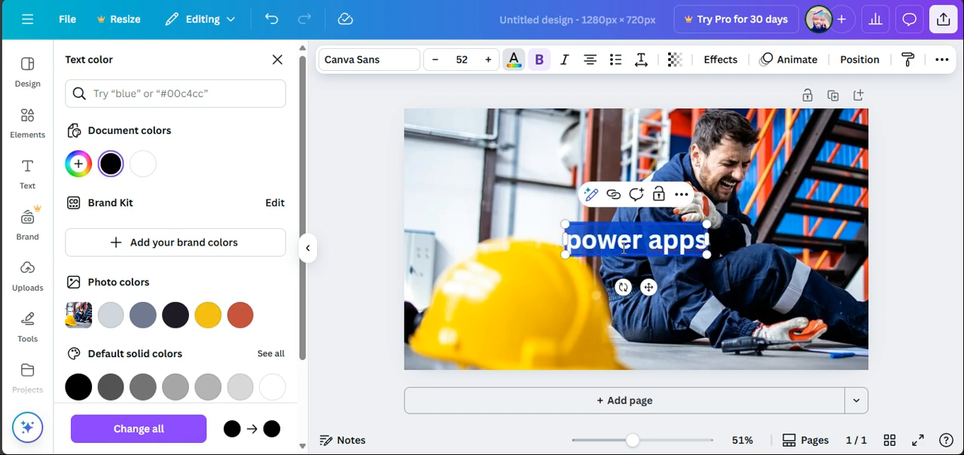
{"action": "left_click", "coordinate": [246, 324]}
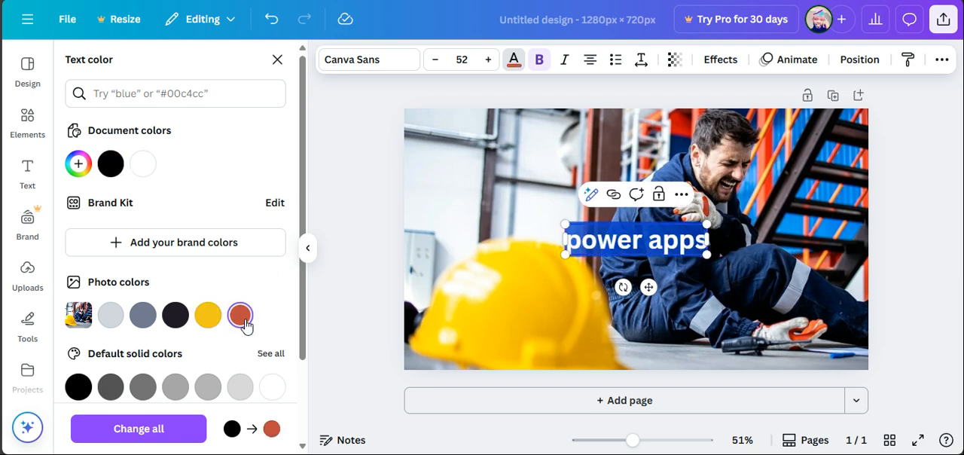
{"action": "left_click", "coordinate": [515, 61]}
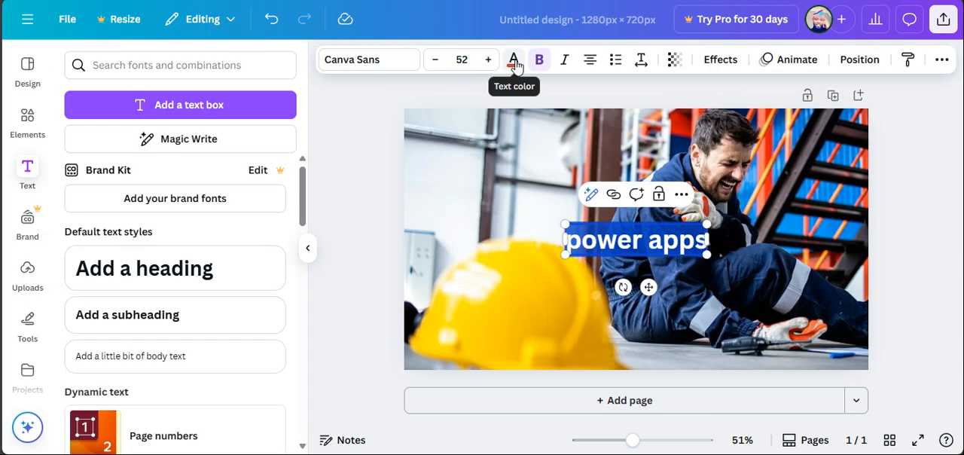
{"action": "left_click", "coordinate": [515, 60]}
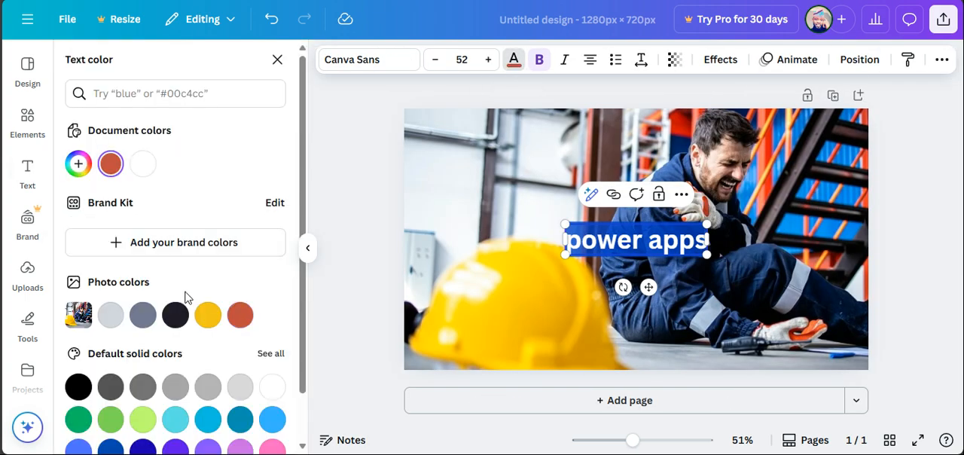
{"action": "left_click", "coordinate": [110, 162]}
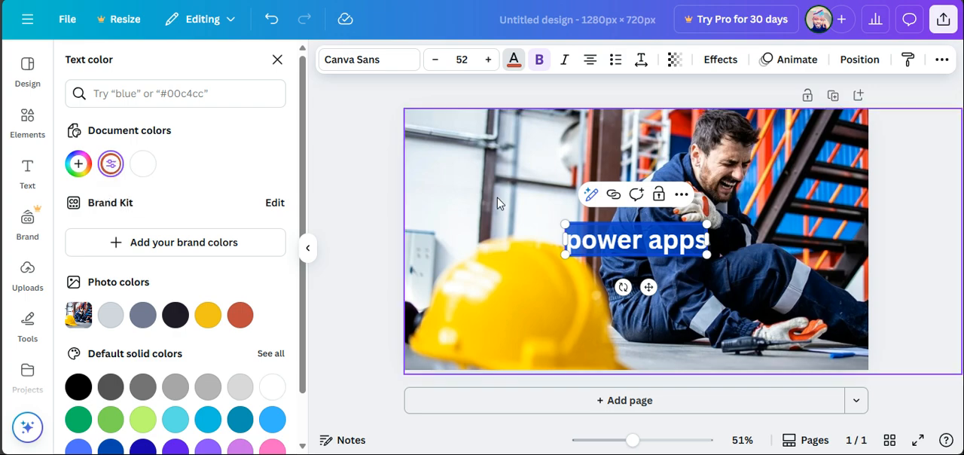
{"action": "left_click", "coordinate": [632, 297]}
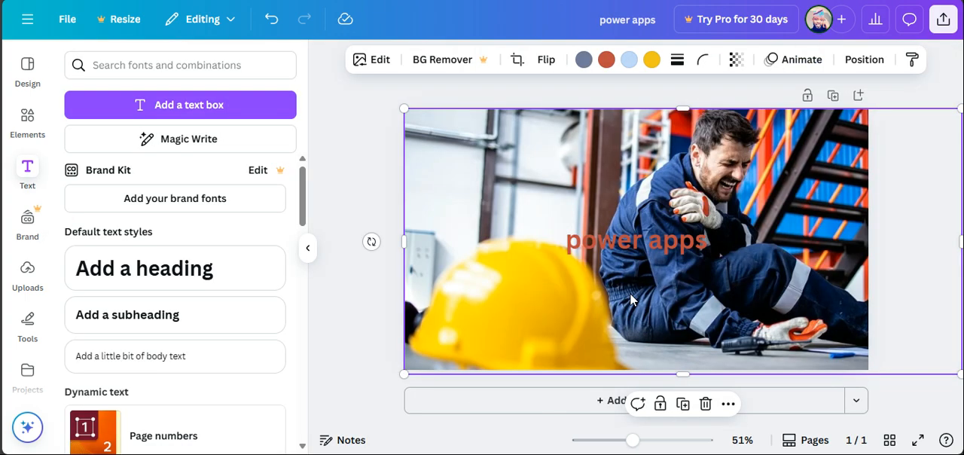
Move the heading to the canvas's upper-left corner and increase its font size to 60.
{"action": "left_click", "coordinate": [667, 247]}
{"action": "left_click_drag", "start_coordinate": [649, 289], "coordinate": [500, 186]}
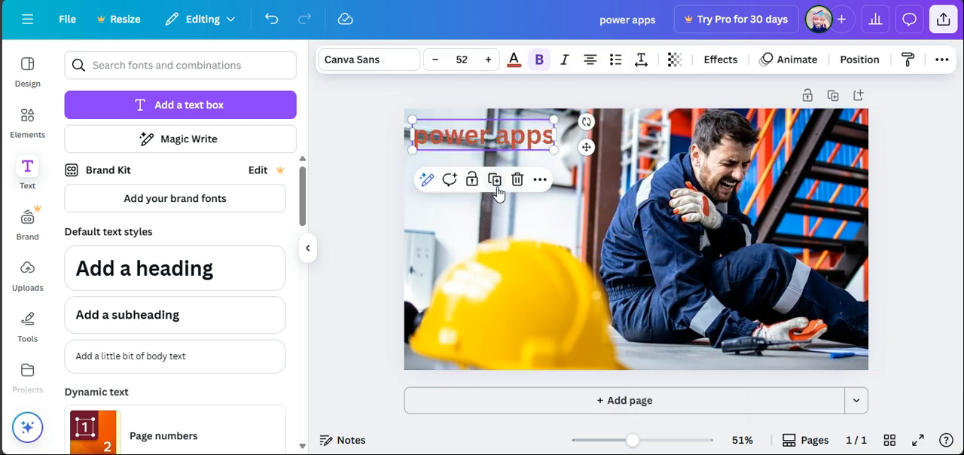
{"action": "left_click", "coordinate": [490, 60]}
{"action": "left_click", "coordinate": [490, 60]}
{"action": "left_click", "coordinate": [490, 60]}
{"action": "left_click", "coordinate": [489, 60]}
{"action": "left_click", "coordinate": [489, 60]}
{"action": "left_click", "coordinate": [490, 60]}
{"action": "left_click", "coordinate": [489, 60]}
{"action": "left_click", "coordinate": [490, 61]}
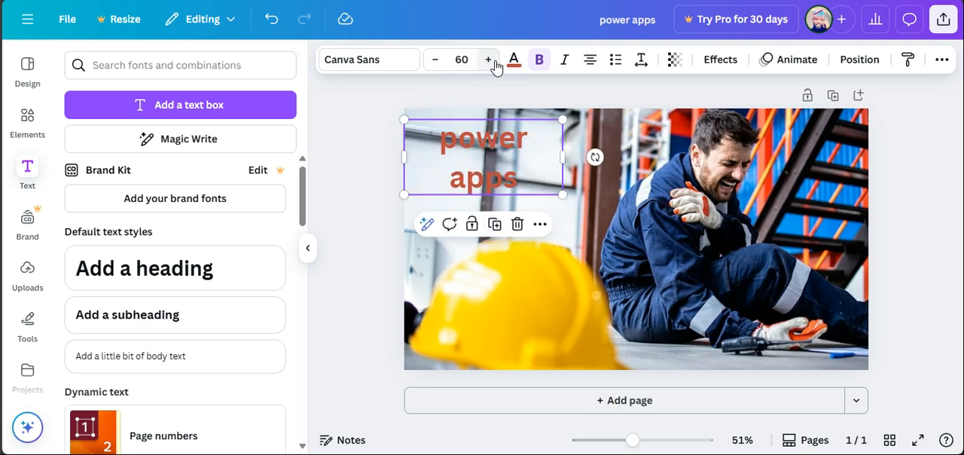
Left-align the bold heading and set its font size to 71.
{"action": "left_click", "coordinate": [541, 62]}
{"action": "left_click", "coordinate": [542, 61]}
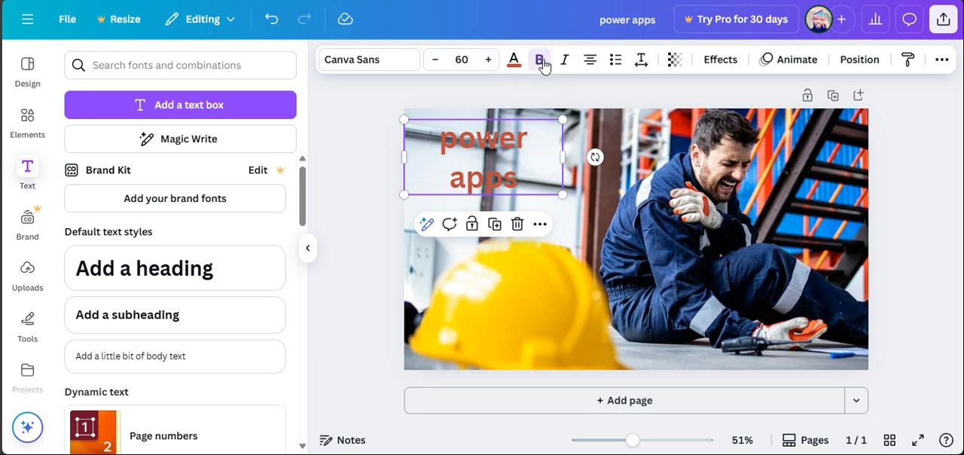
{"action": "left_click", "coordinate": [592, 66]}
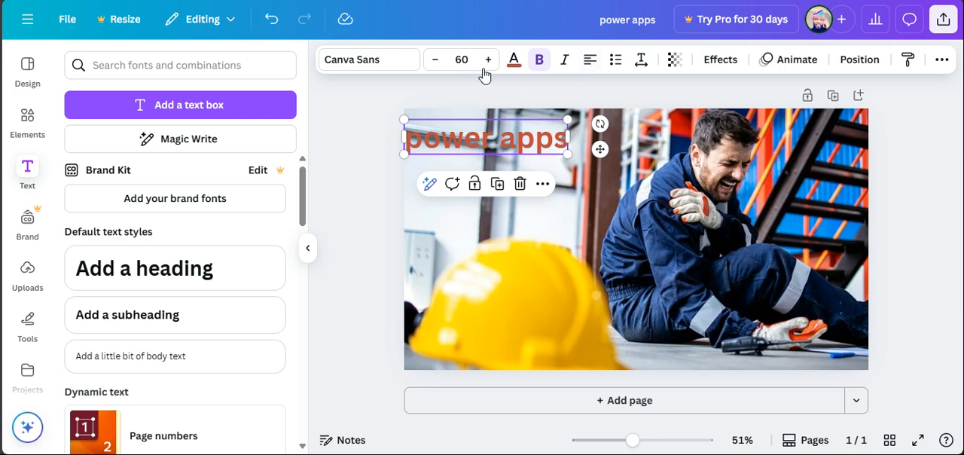
{"action": "left_click_drag", "start_coordinate": [490, 64], "coordinate": [490, 64]}
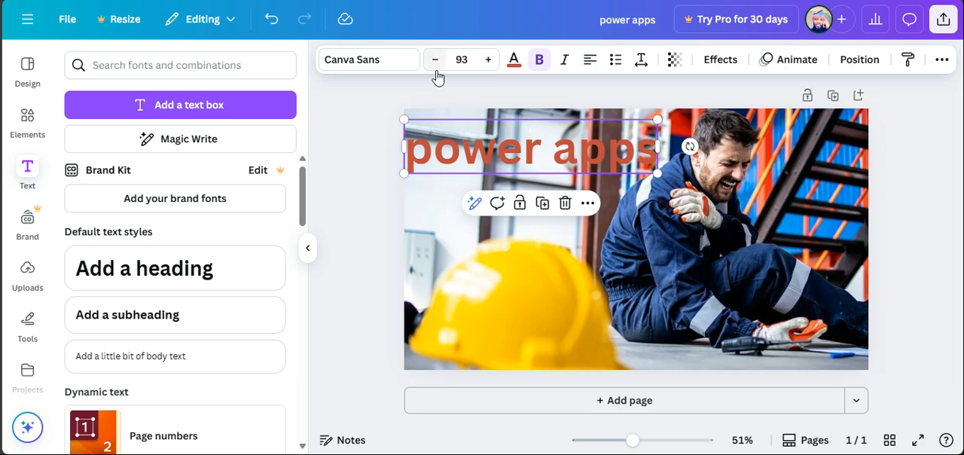
{"action": "left_click_drag", "start_coordinate": [437, 68], "coordinate": [438, 73]}
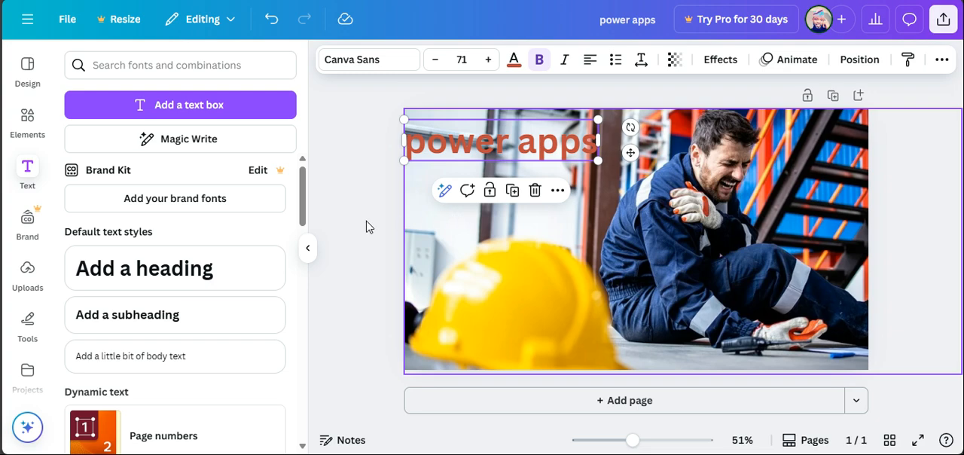
Change the heading's text color to the photo's yellow, #f2c51b.
{"action": "left_click", "coordinate": [515, 60]}
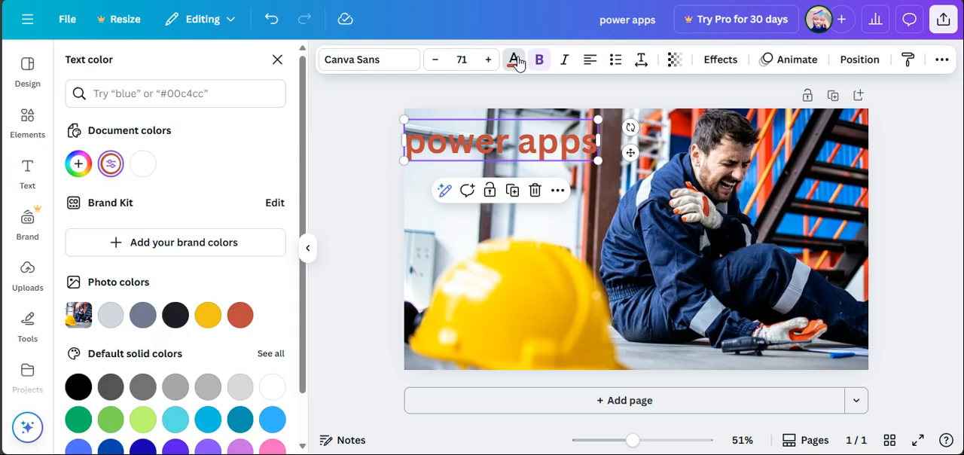
{"action": "left_click", "coordinate": [208, 316]}
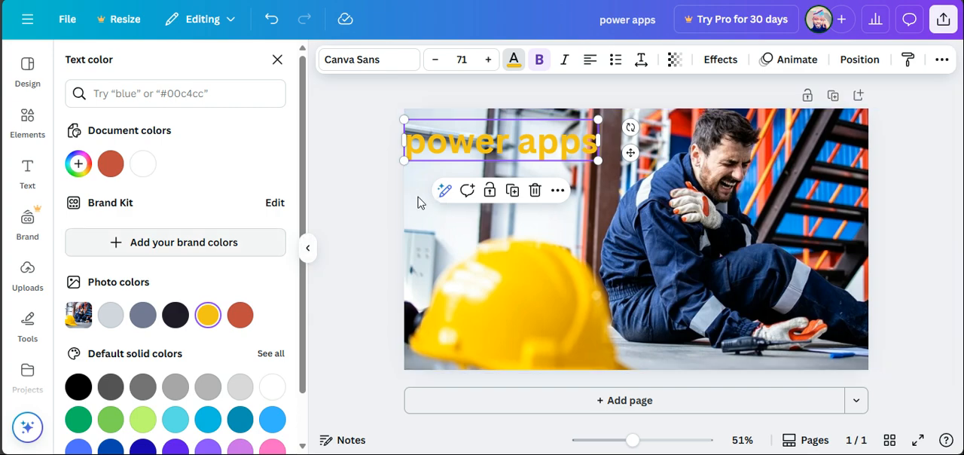
Add a subheading beneath the "power apps" heading and replace its placeholder text with "for dummies".
{"action": "left_click", "coordinate": [30, 181]}
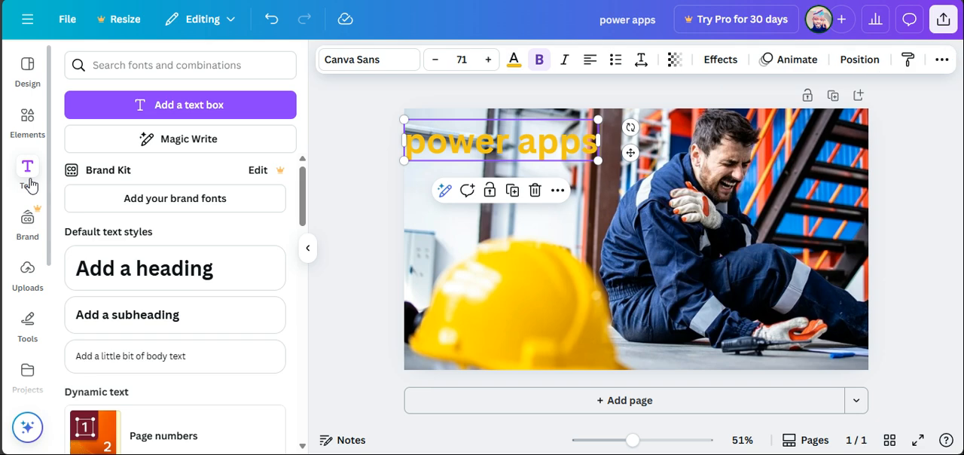
{"action": "left_click", "coordinate": [126, 315]}
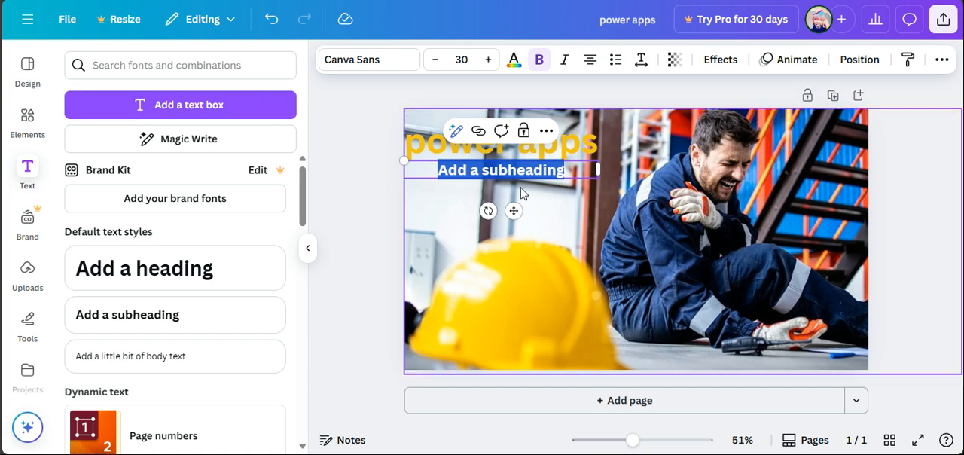
{"action": "type", "text": "for "}
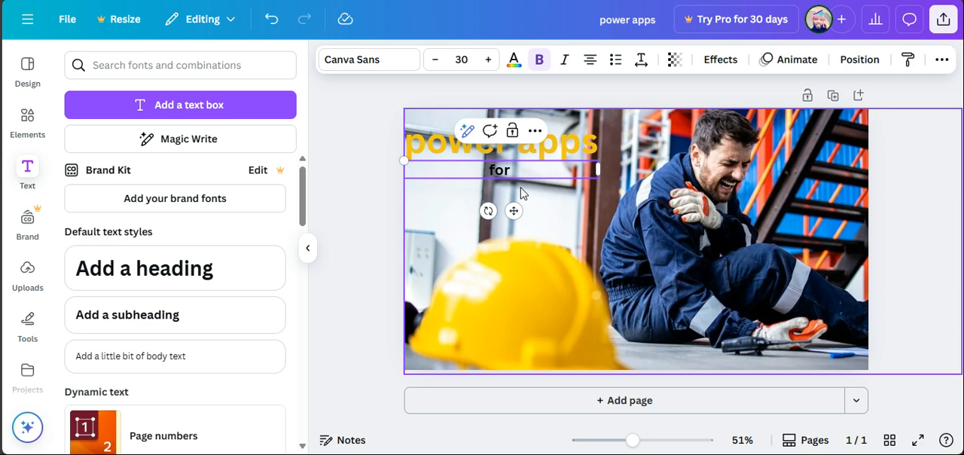
{"action": "type", "text": "dum"}
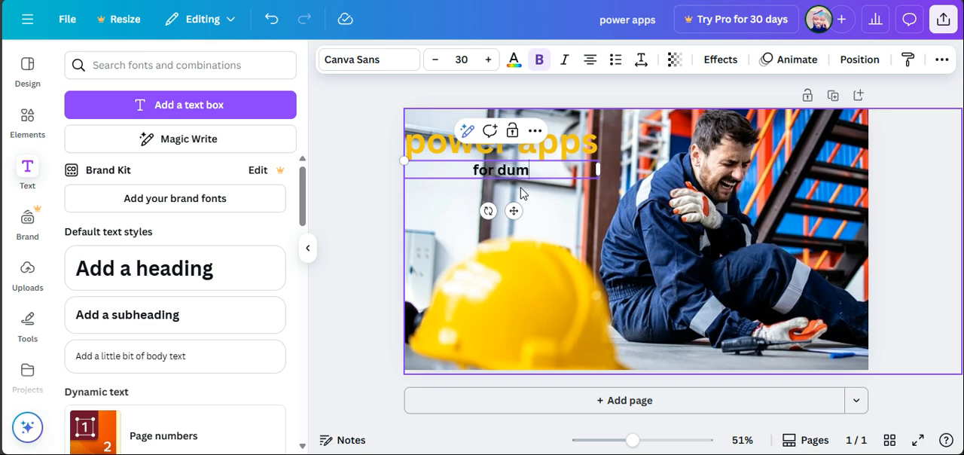
{"action": "type", "text": "mies"}
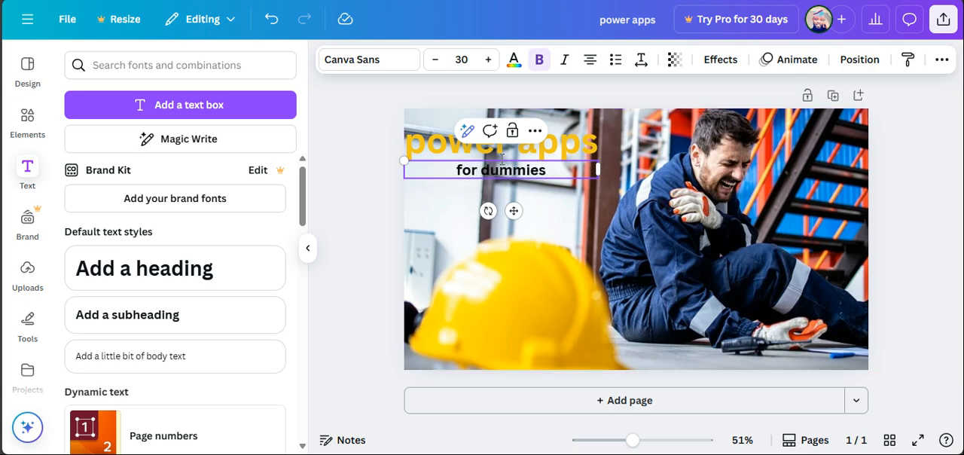
Increase the "for dummies" subheading's font size to 41.
{"action": "left_click", "coordinate": [487, 60]}
{"action": "left_click", "coordinate": [486, 60]}
{"action": "left_click", "coordinate": [486, 60]}
{"action": "left_click", "coordinate": [487, 59]}
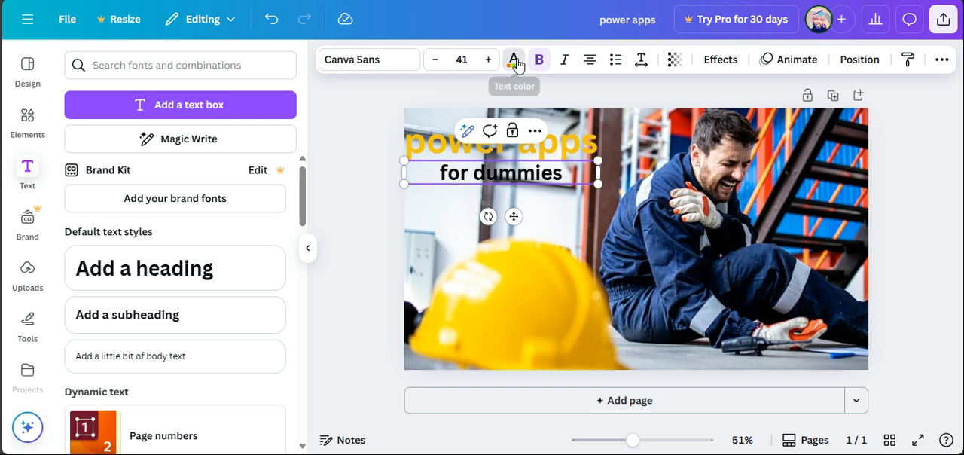
Recolor the whole "for dummies" subheading with the photo's yellow, matching the heading, and deselect the text.
{"action": "left_click", "coordinate": [515, 62]}
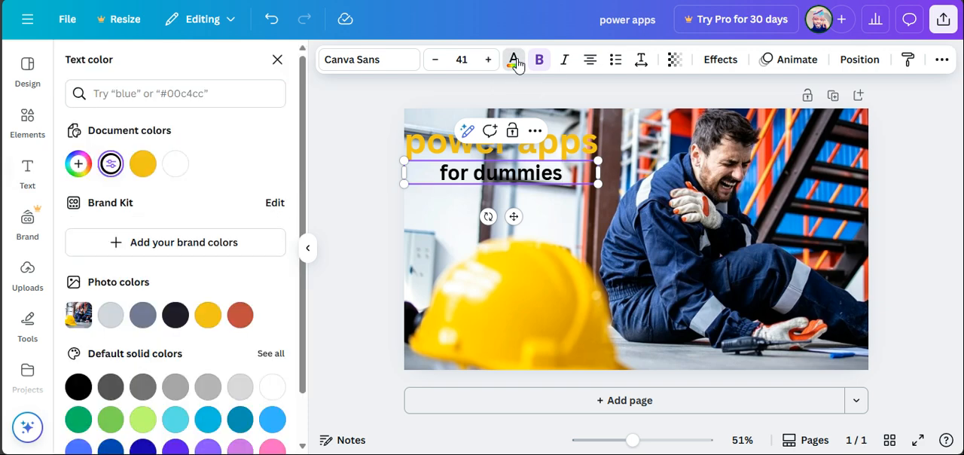
{"action": "left_click", "coordinate": [208, 315]}
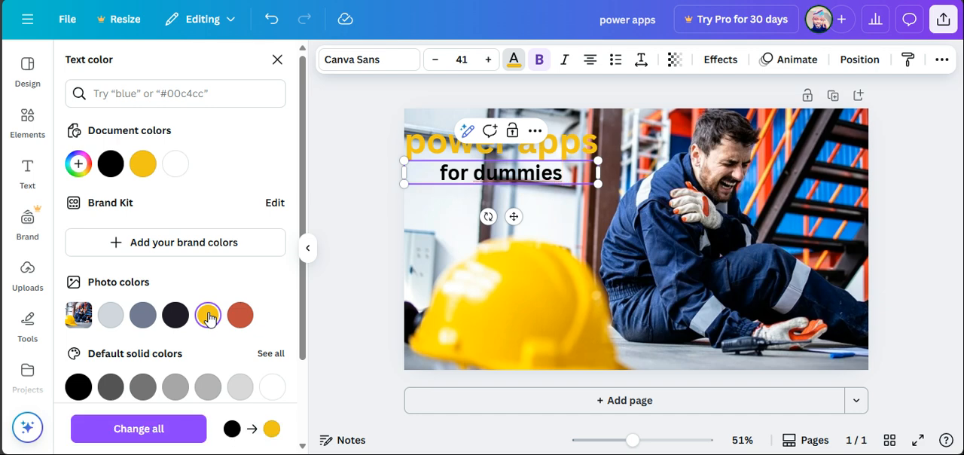
{"action": "triple_click", "coordinate": [531, 175]}
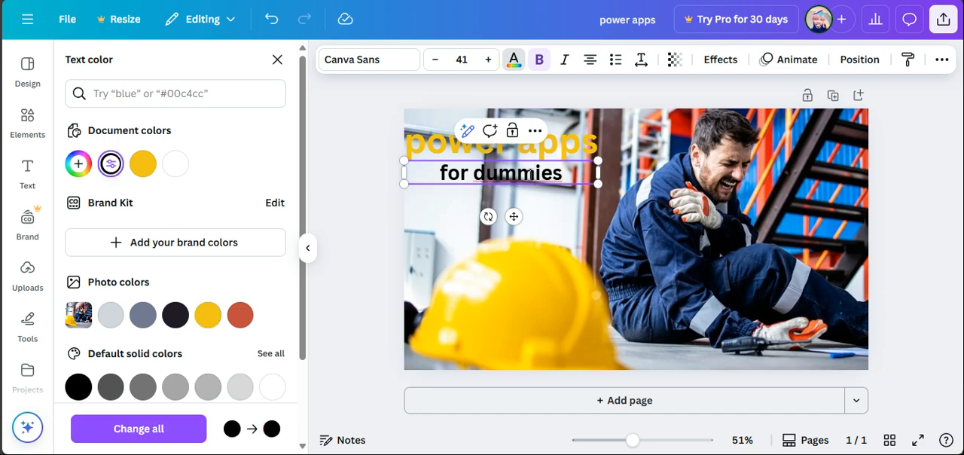
{"action": "left_click", "coordinate": [208, 317]}
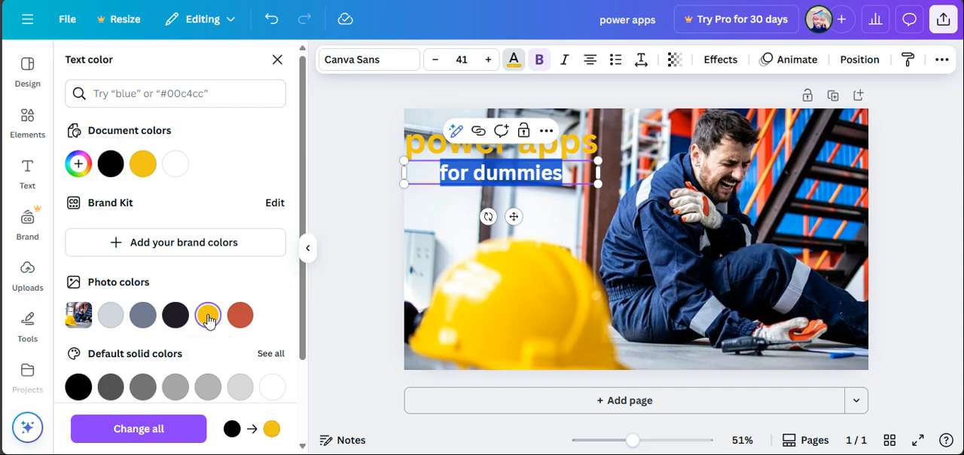
{"action": "left_click", "coordinate": [433, 228]}
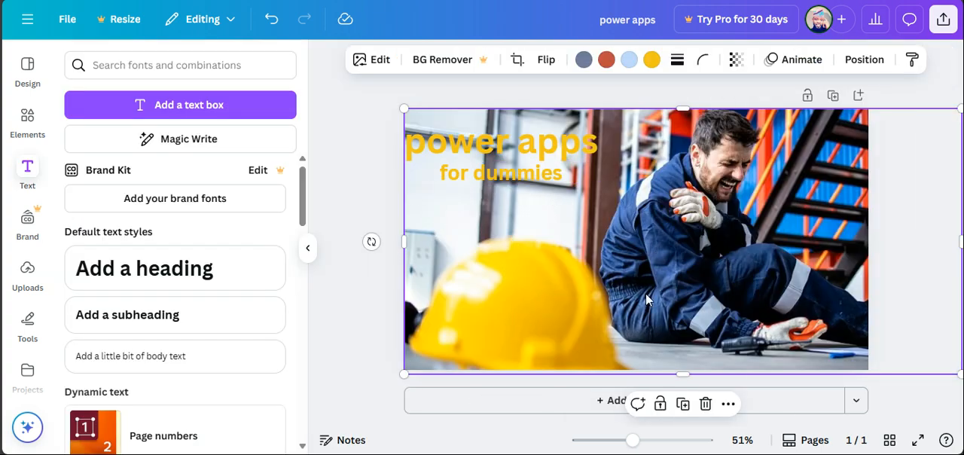
Try the Shadow effect on the "for dummies" subheading and apply the Lift effect instead.
{"action": "left_click", "coordinate": [481, 170]}
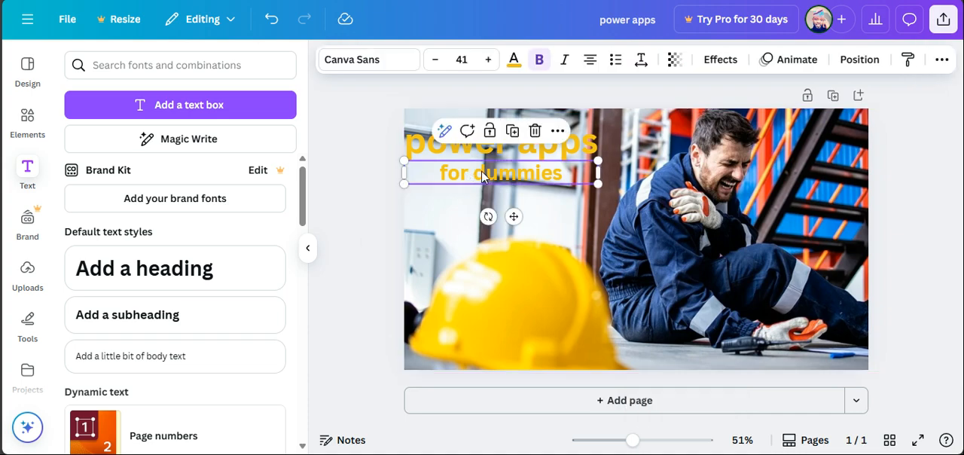
{"action": "left_click", "coordinate": [715, 62]}
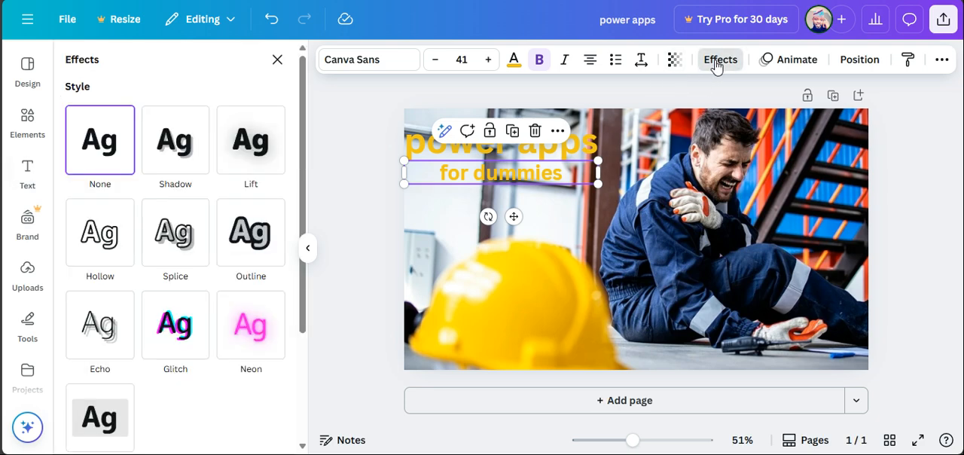
{"action": "left_click", "coordinate": [175, 165]}
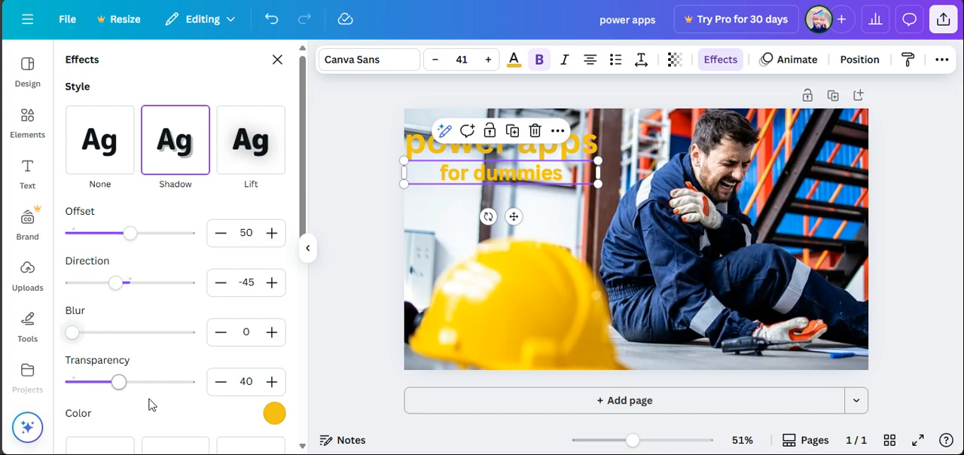
{"action": "left_click", "coordinate": [250, 159]}
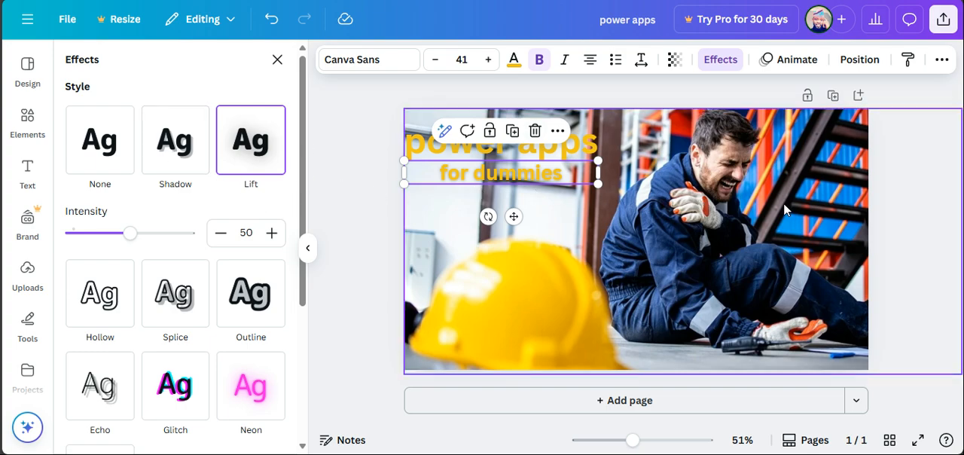
Download the design as a PNG at 1,280 × 720 px and open the downloaded "power apps" image from the Downloads folder.
{"action": "left_click", "coordinate": [943, 23]}
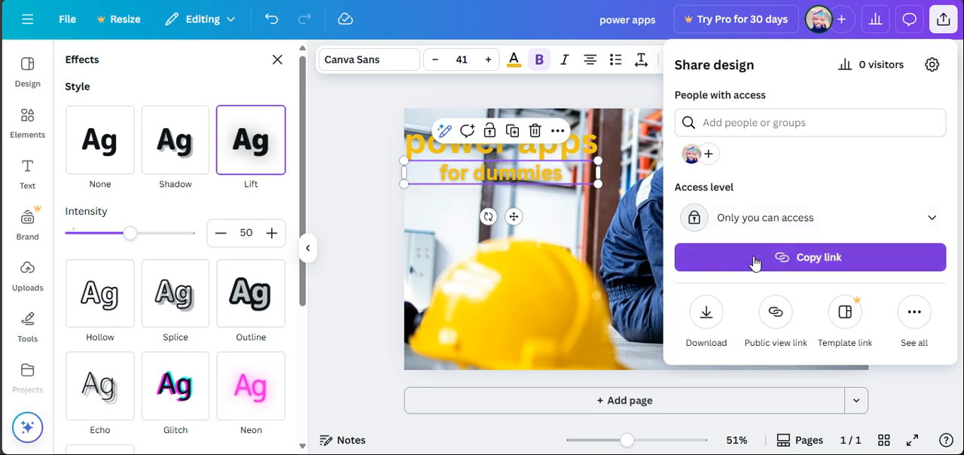
{"action": "left_click", "coordinate": [706, 314]}
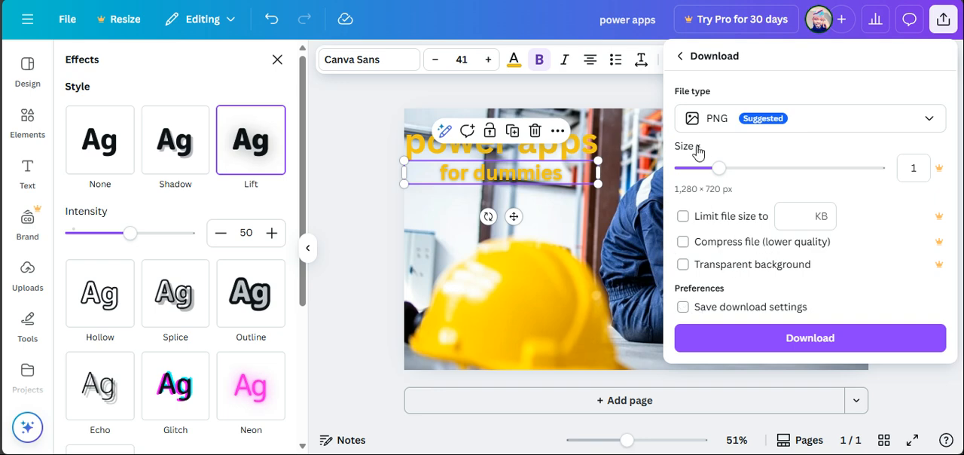
{"action": "left_click", "coordinate": [747, 346]}
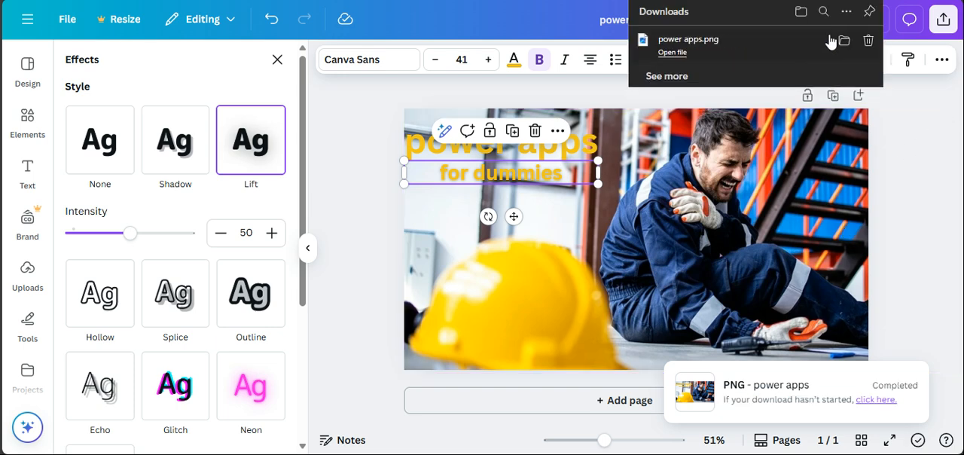
{"action": "left_click", "coordinate": [844, 40]}
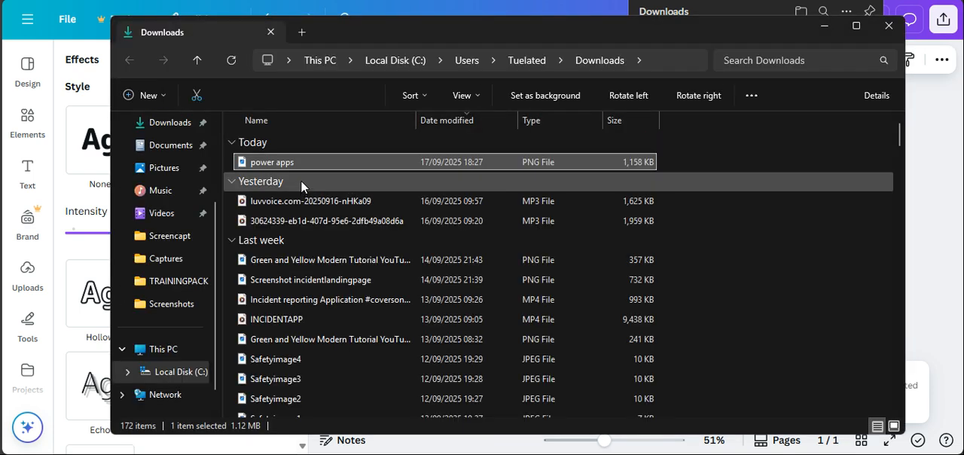
{"action": "double_click", "coordinate": [317, 167]}
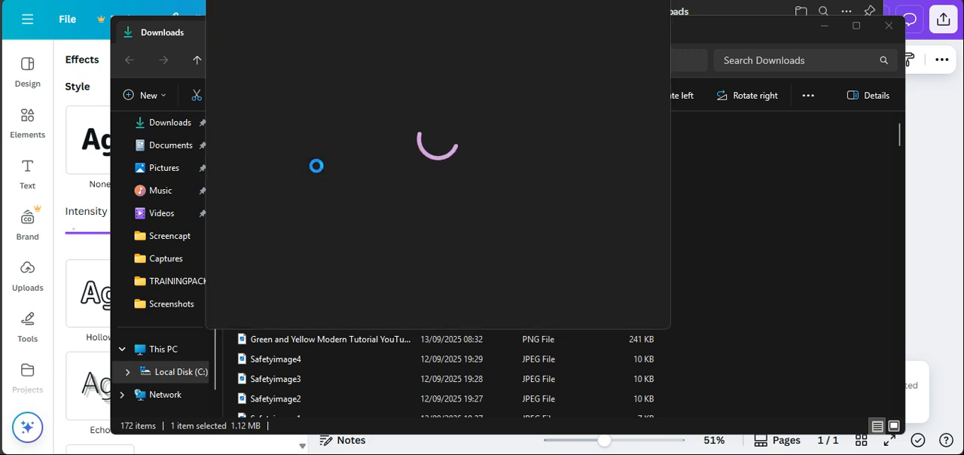